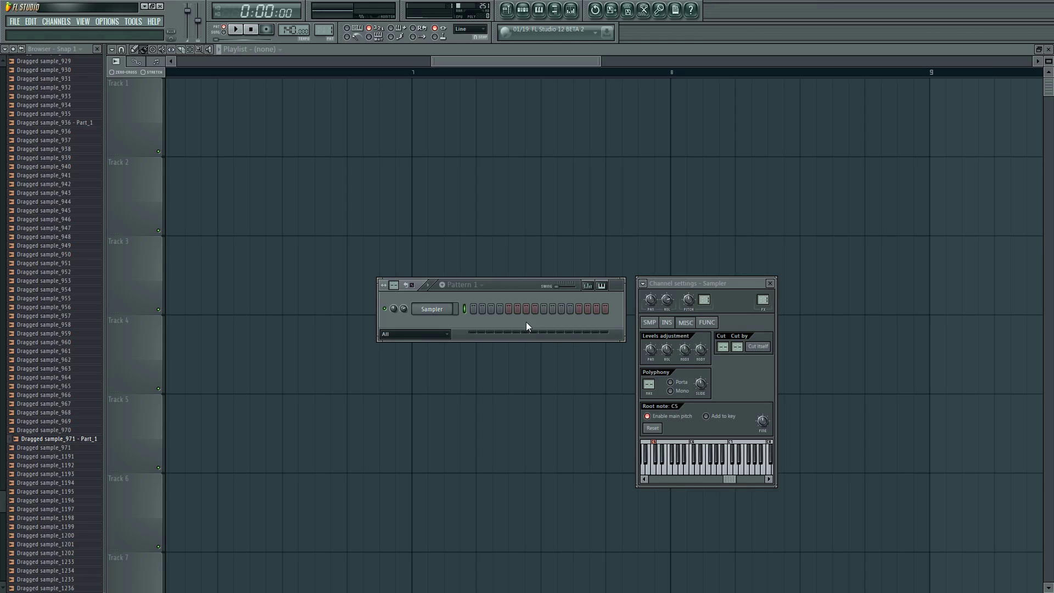
Place the Dragged sample_971 - Part_1 clip on Track 2 at bar 7 and copy it onto Tracks 3 to 6
click(80, 448)
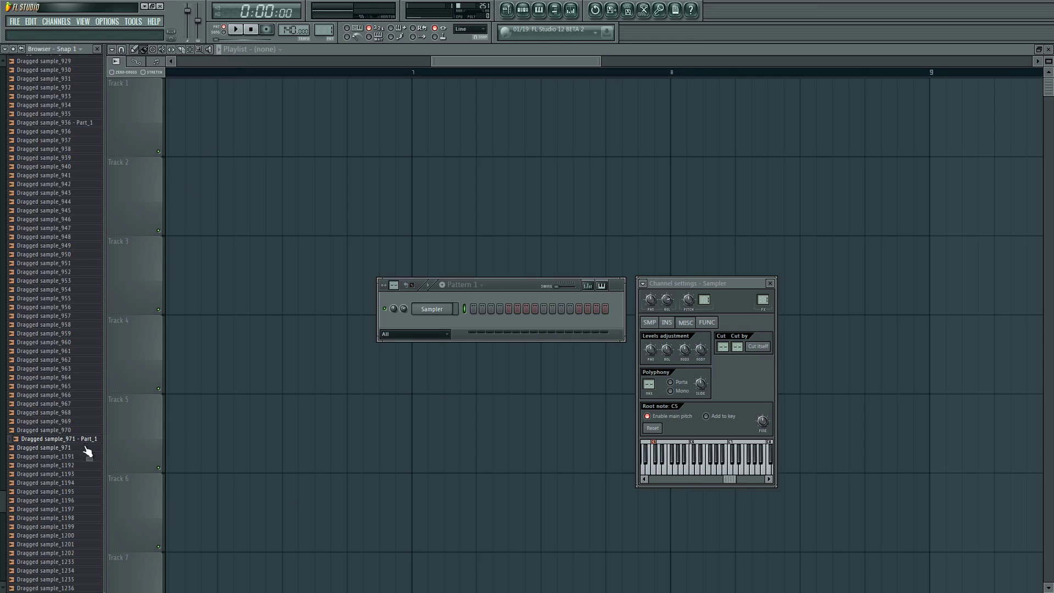
drag(85, 439, 413, 170)
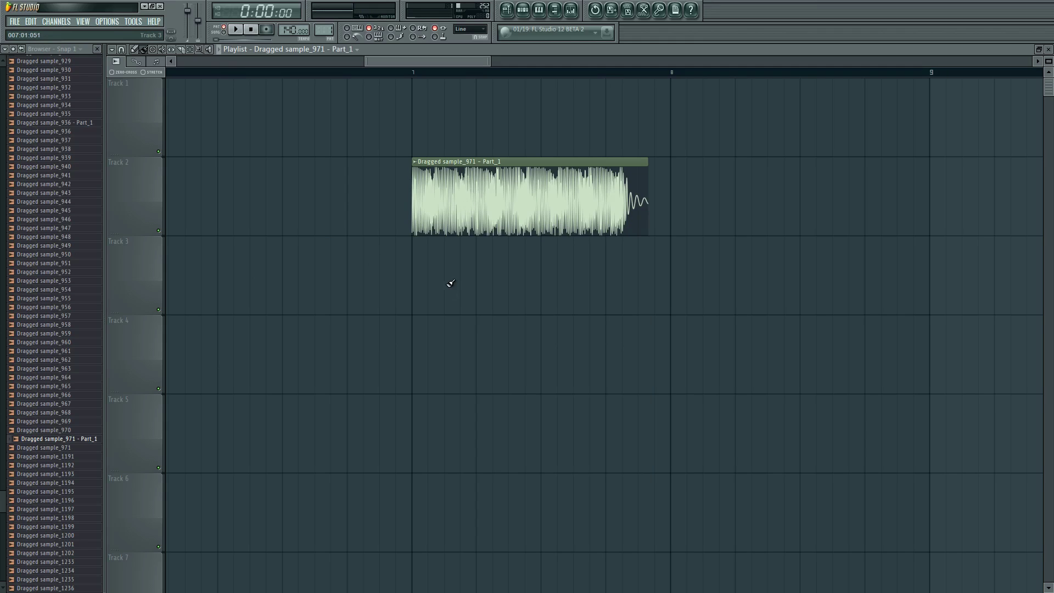
drag(438, 226, 381, 285)
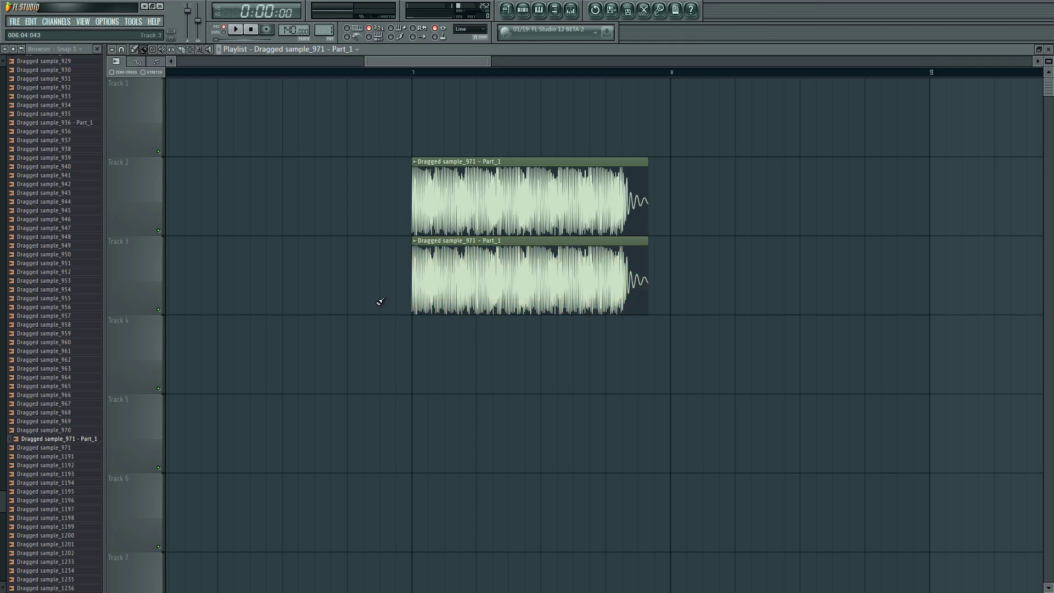
scroll(419, 322, up, 3)
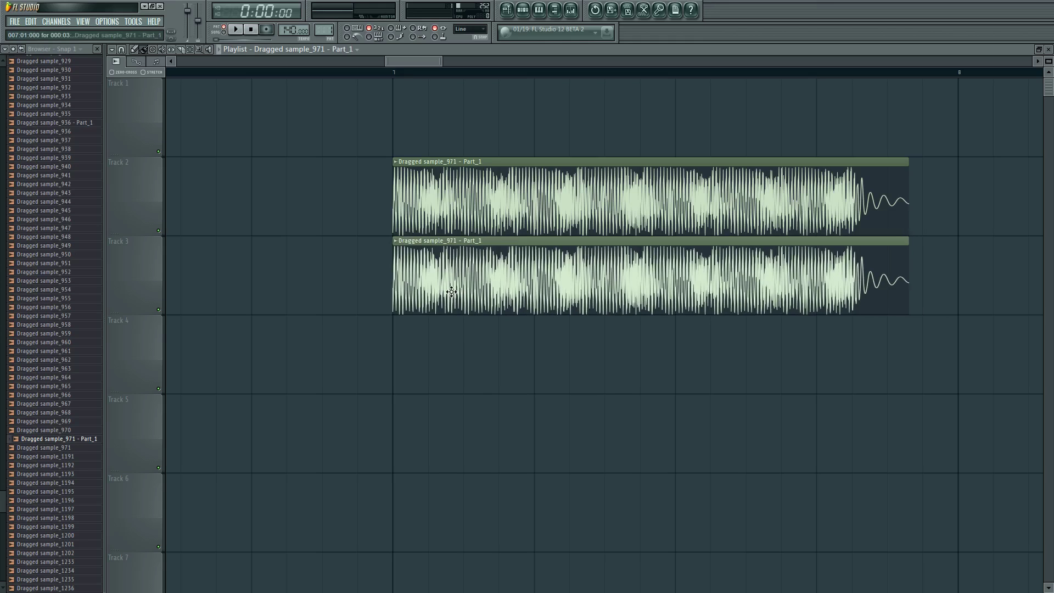
mouse_move(453, 285)
mouse_down()
mouse_move(433, 285)
mouse_move(401, 411)
mouse_move(436, 550)
mouse_move(367, 503)
mouse_move(348, 463)
mouse_up()
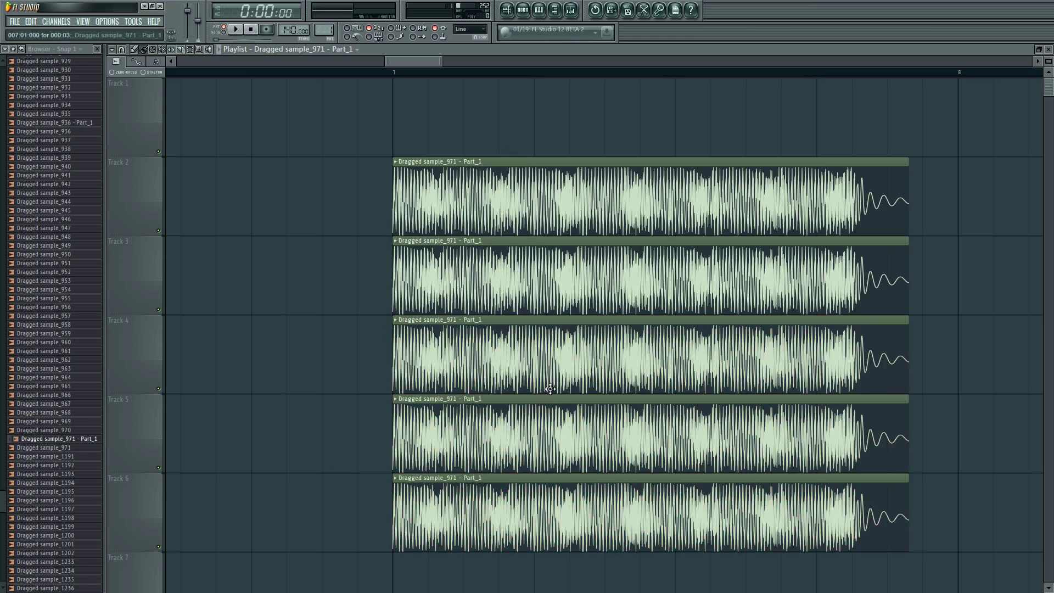
Make the Track 3 copy of the clip unique and slightly adjust its channel pitch
double_click(494, 277)
click(396, 242)
click(425, 301)
drag(688, 299, 687, 297)
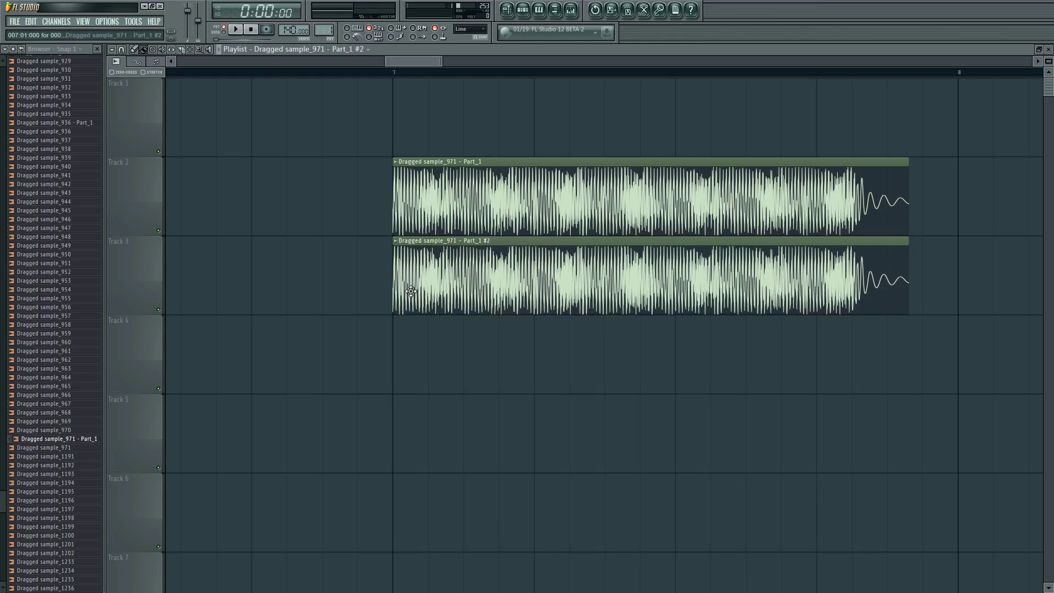
scroll(409, 73, up, 4)
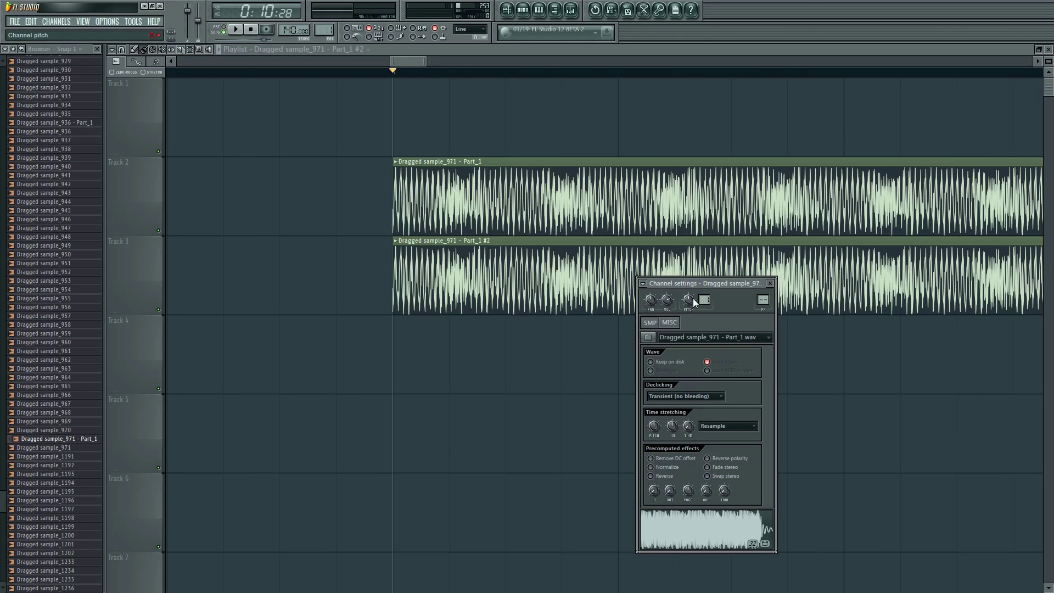
key(Escape)
scroll(489, 324, down, 4)
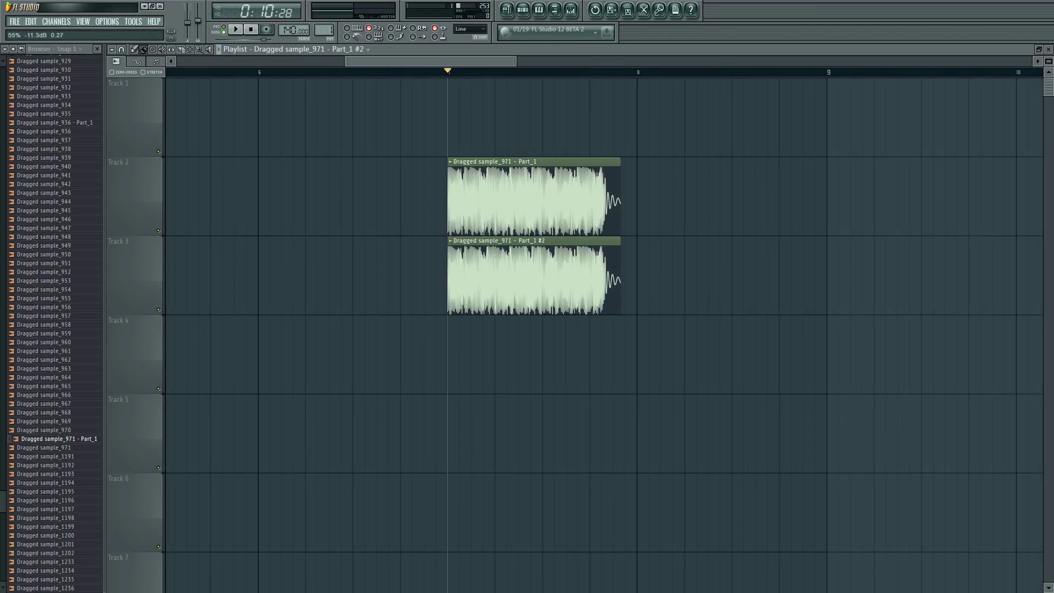
Play the layered clips from bar 7 with and without the Track 3 copy to compare the sound
key(space)
key(space)
key(space)
key(space)
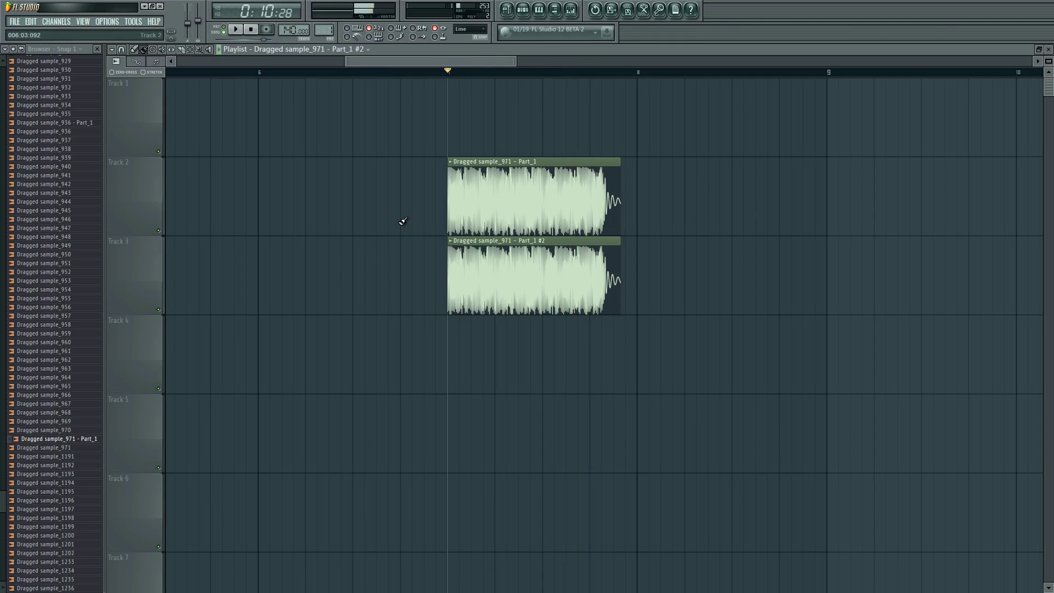
right_click(470, 277)
key(space)
key(space)
click(471, 276)
key(space)
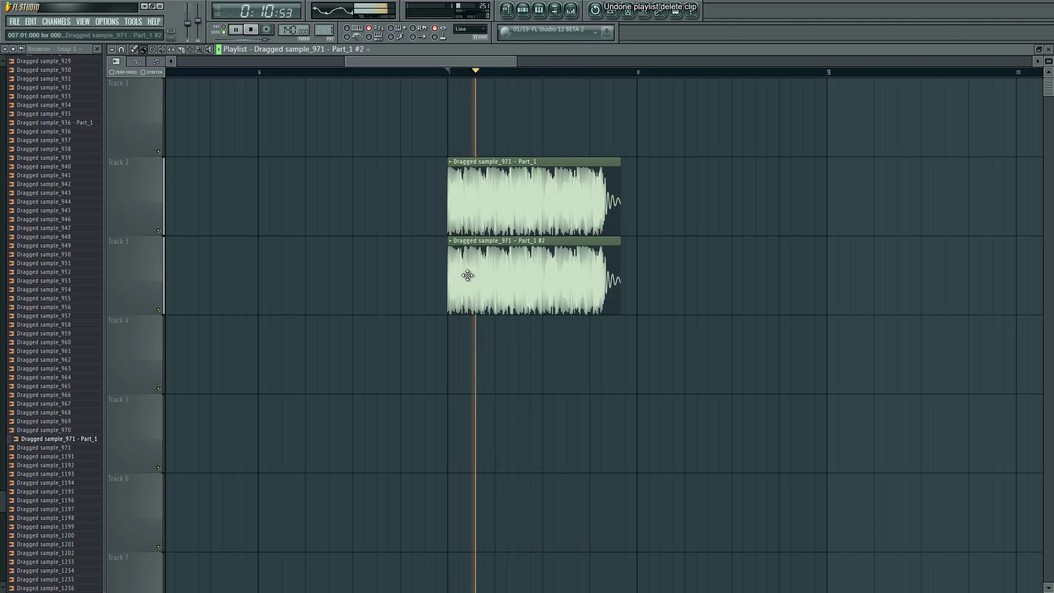
key(space)
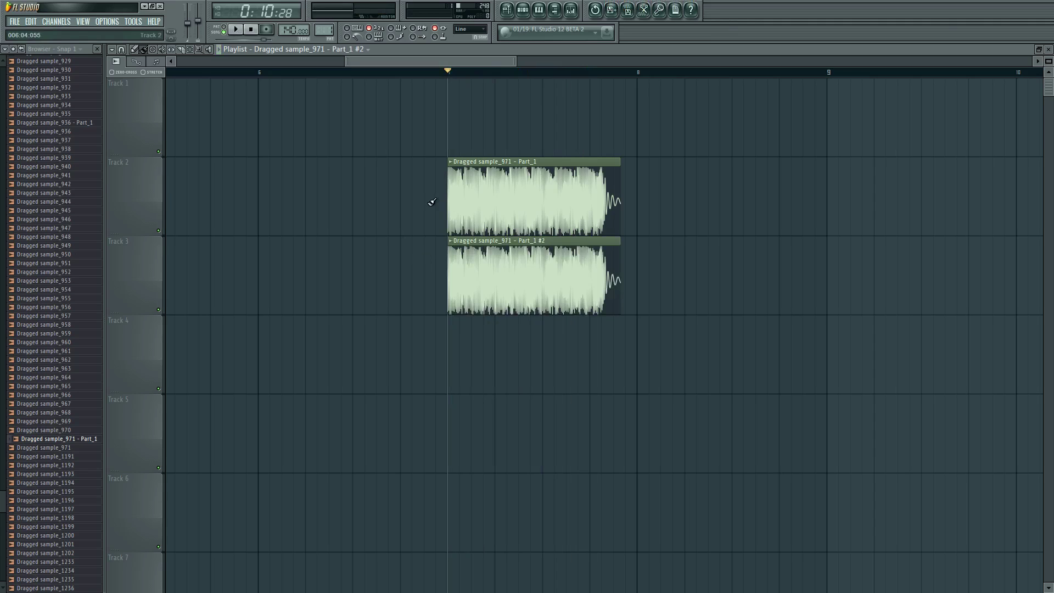
Show the Unsorted channels in the channel rack and load Dragged sample_971 - Part_1 into the Sampler channel
key(ctrl+a)
click(385, 278)
click(523, 10)
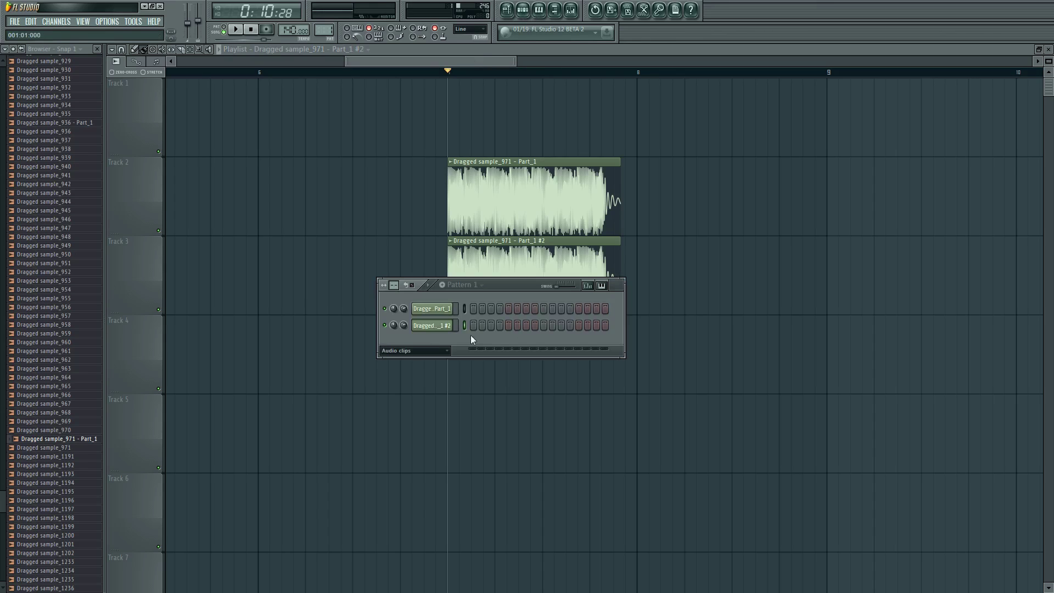
click(441, 354)
click(423, 378)
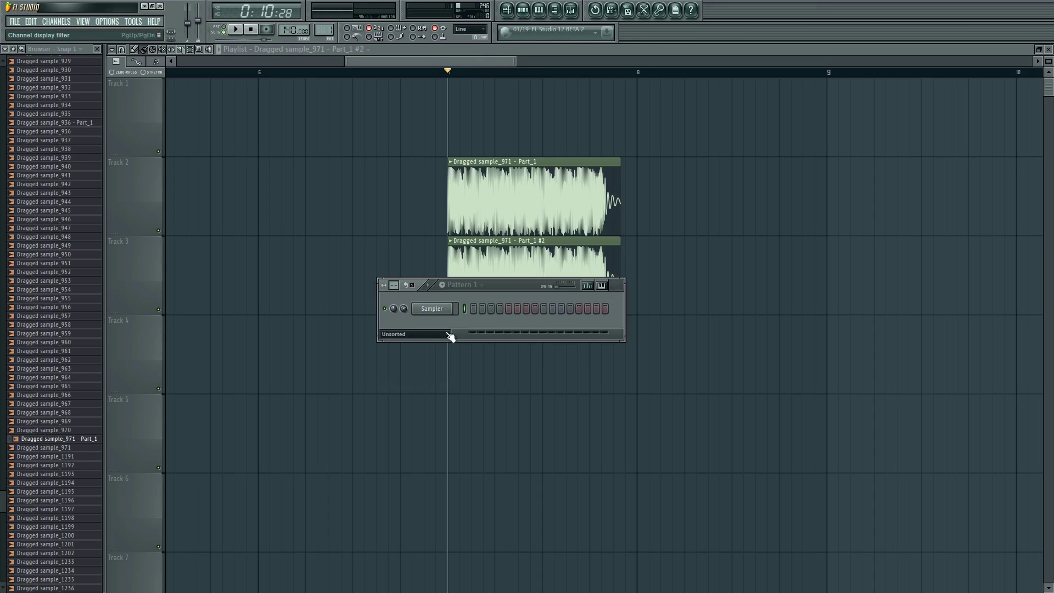
drag(82, 439, 433, 309)
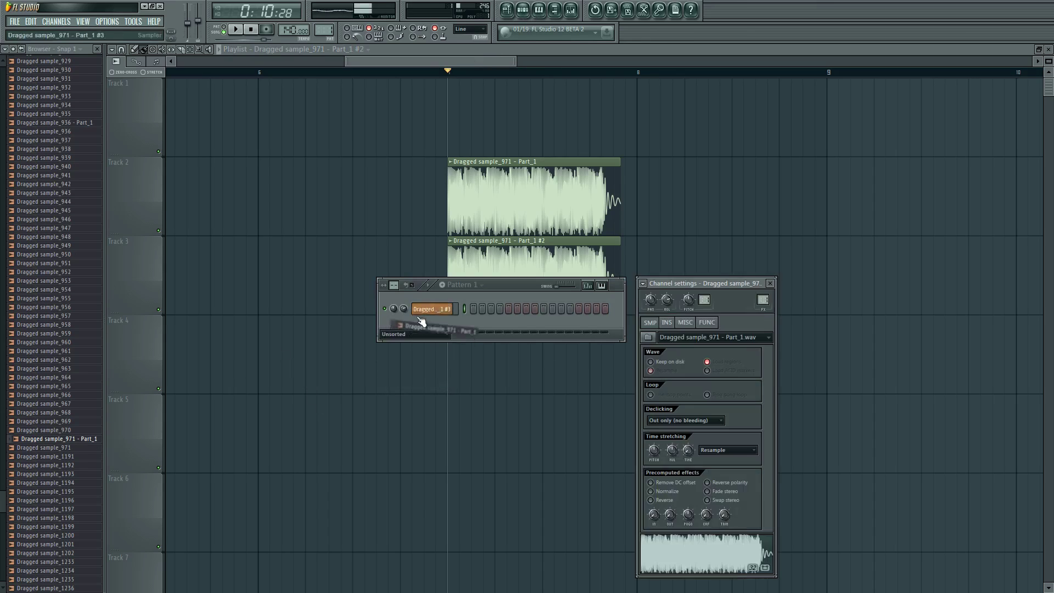
drag(678, 279, 693, 187)
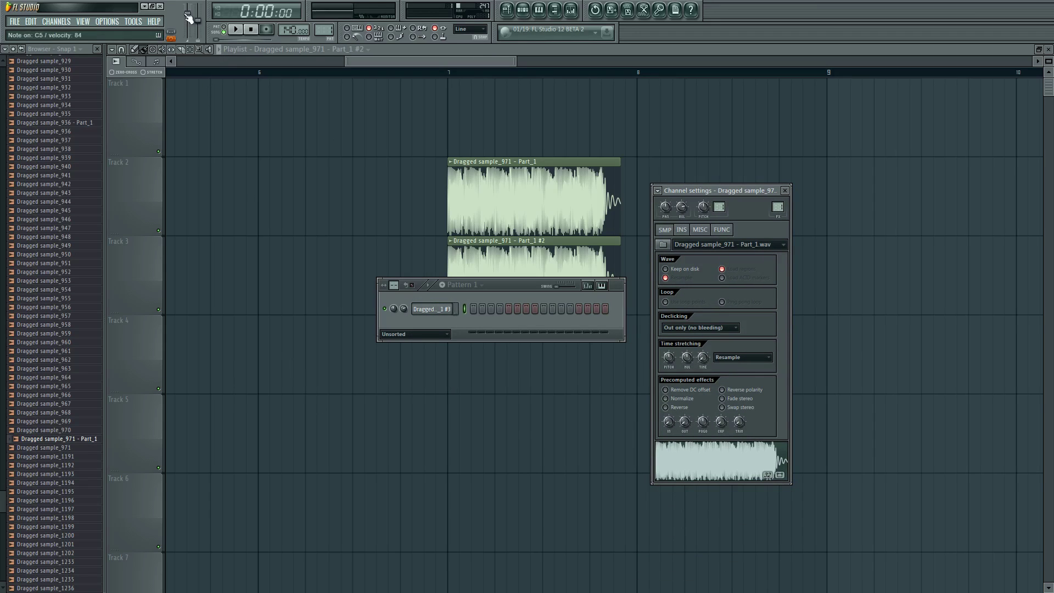
Adjust the decay of the sampler channel's instrument envelope, audition notes, and return to its sample settings
click(681, 229)
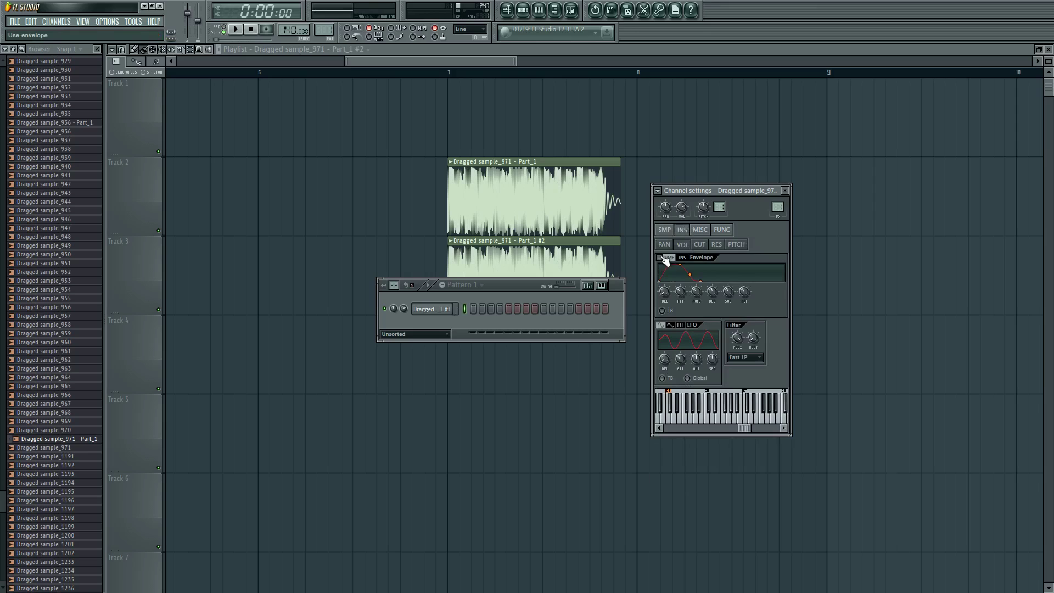
drag(712, 293, 712, 302)
key(z)
key(z)
click(664, 229)
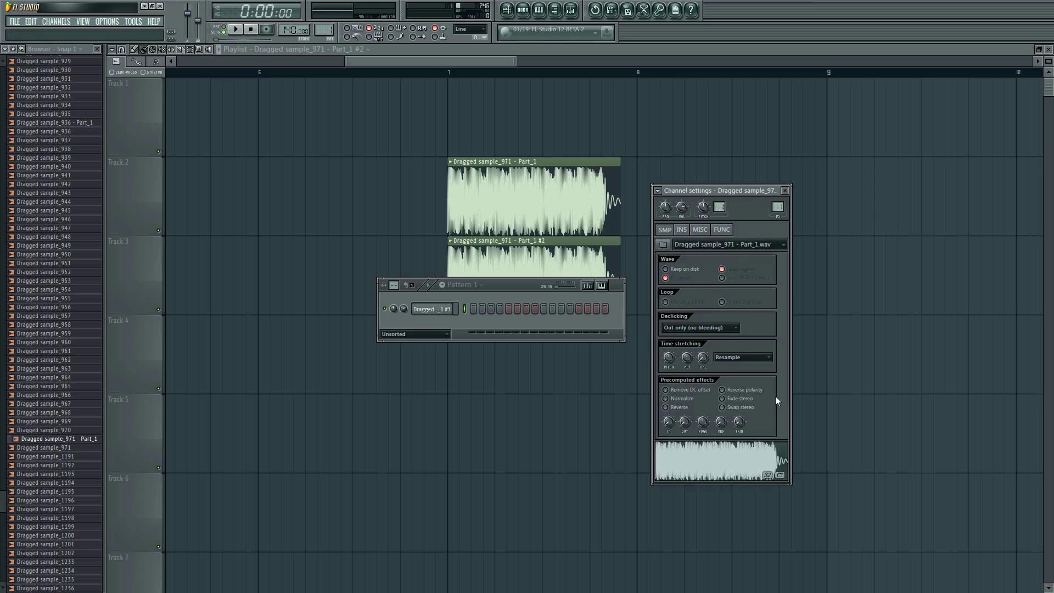
key(m)
Try the arpeggiator's upward direction on the sampler channel and audition a note
click(721, 229)
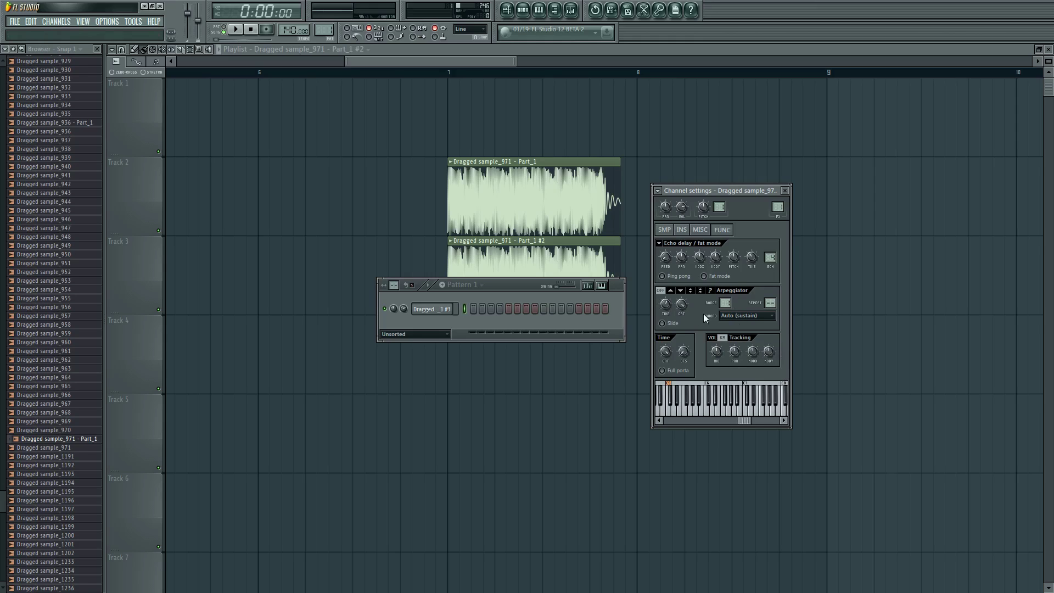
click(671, 291)
key(z)
Try different echo delay pitch offsets on the sampler channel while auditioning notes
drag(733, 256, 733, 222)
key(z)
key(z)
key(m)
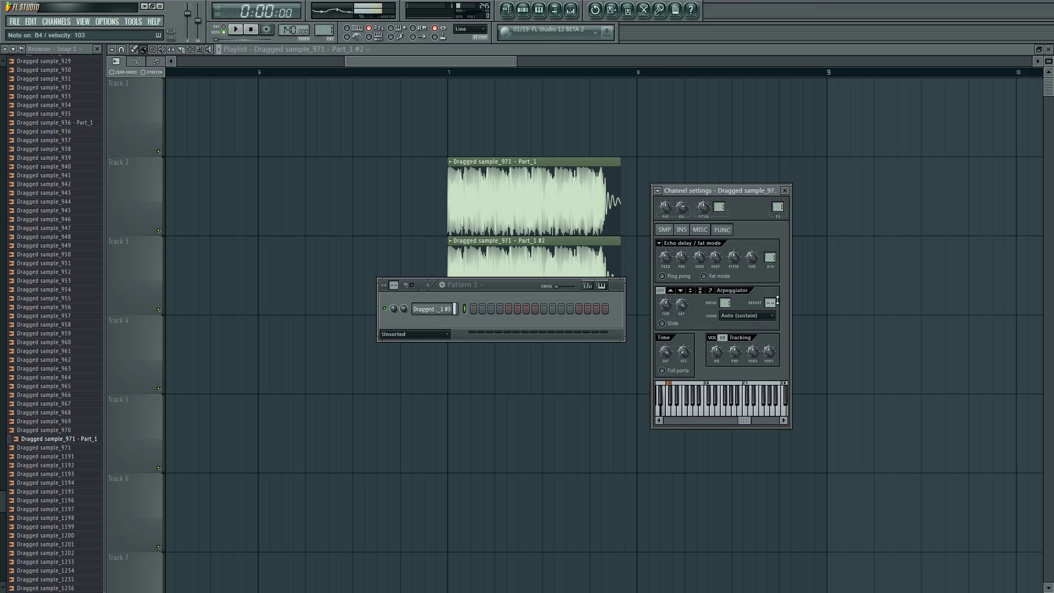
key(m)
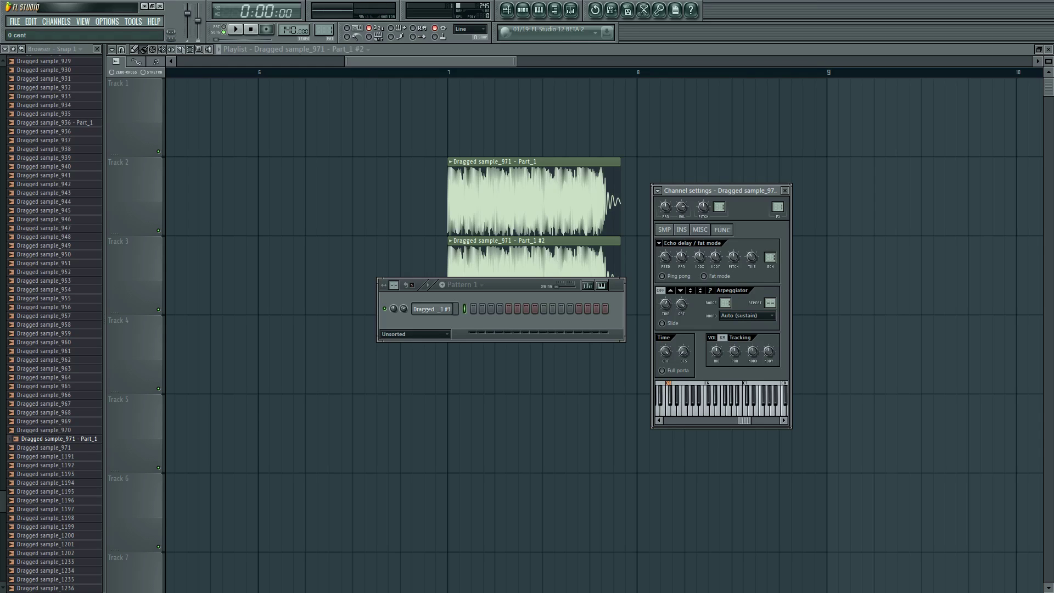
drag(734, 256, 733, 257)
key(m)
Move the channel rack clear of the Track 3 clip and bring the playlist to the front
drag(520, 283, 506, 363)
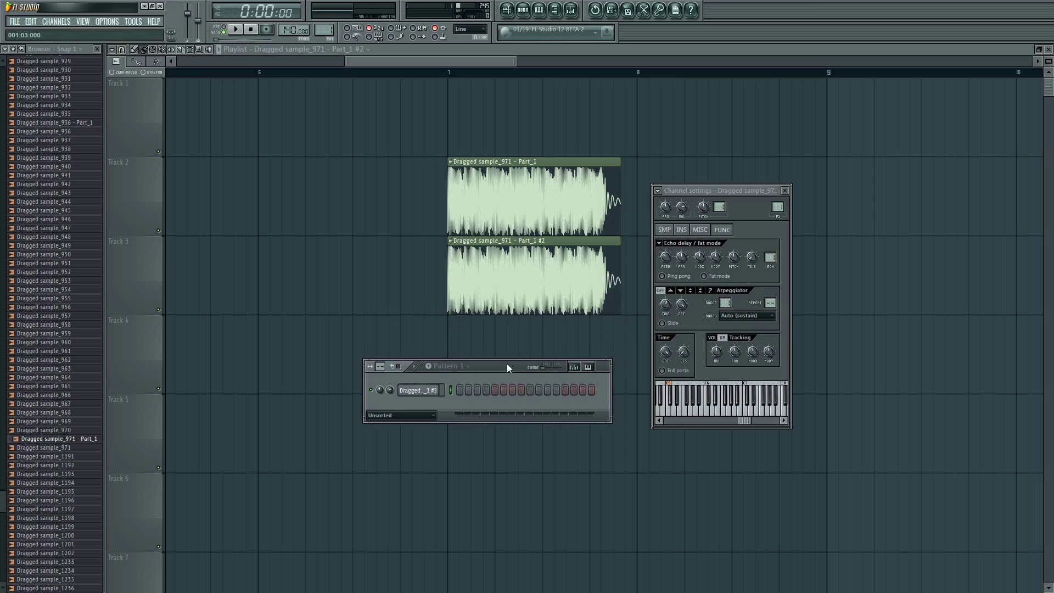
click(449, 394)
click(522, 198)
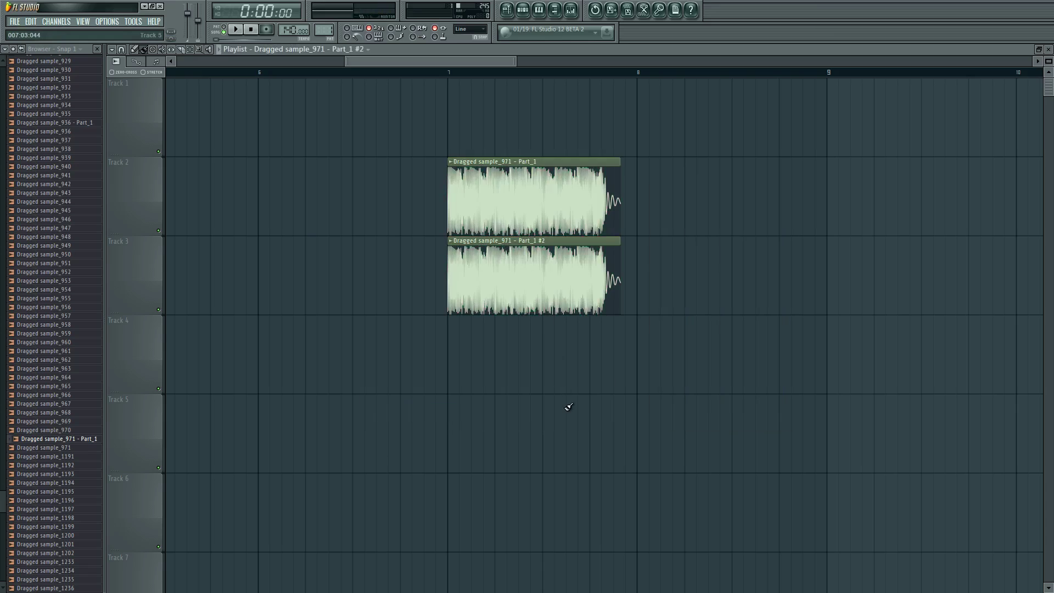
scroll(557, 348, down, 4)
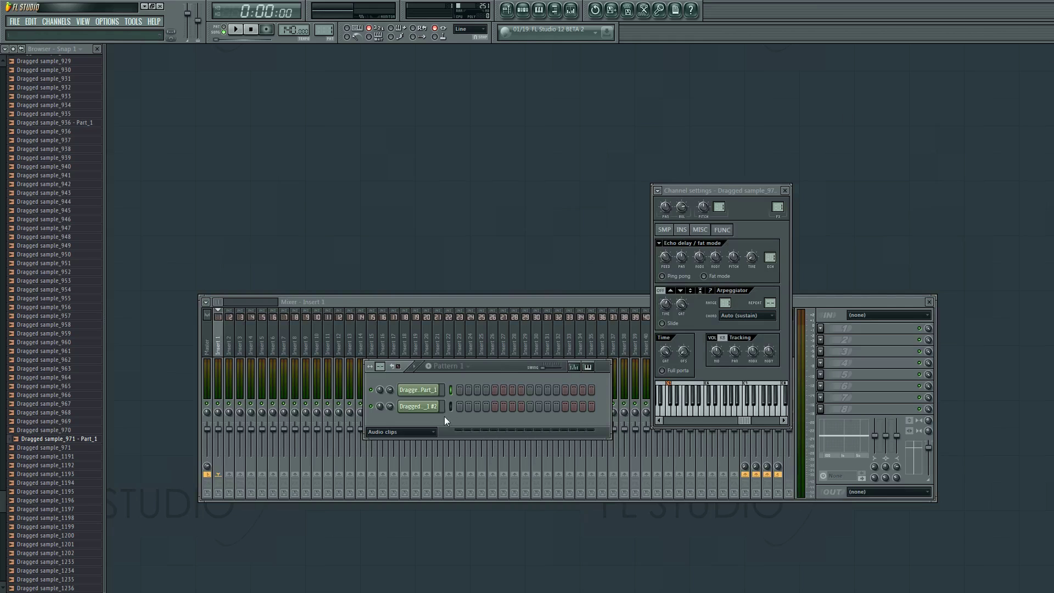
Switch the channel rack from the Audio clips group to Unsorted and move the sampler's channel settings window slightly lower
click(400, 431)
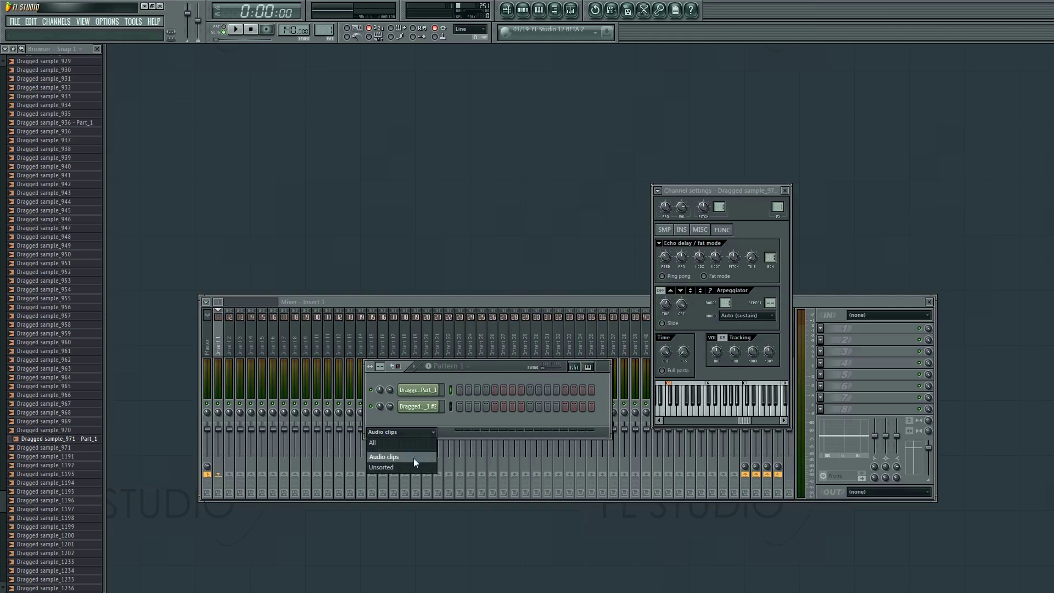
click(413, 456)
click(417, 389)
click(417, 389)
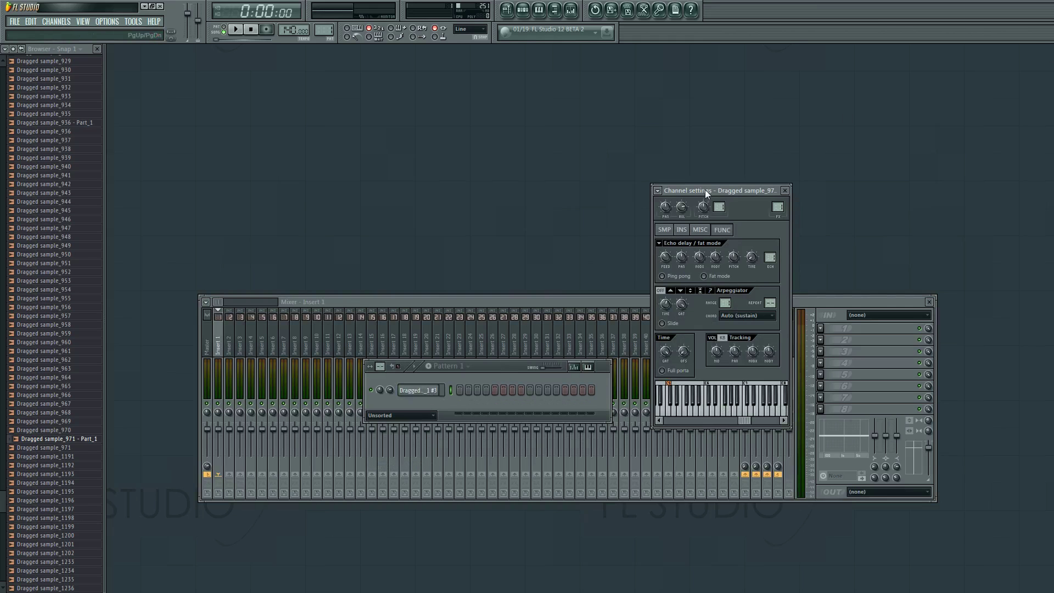
drag(706, 192, 701, 209)
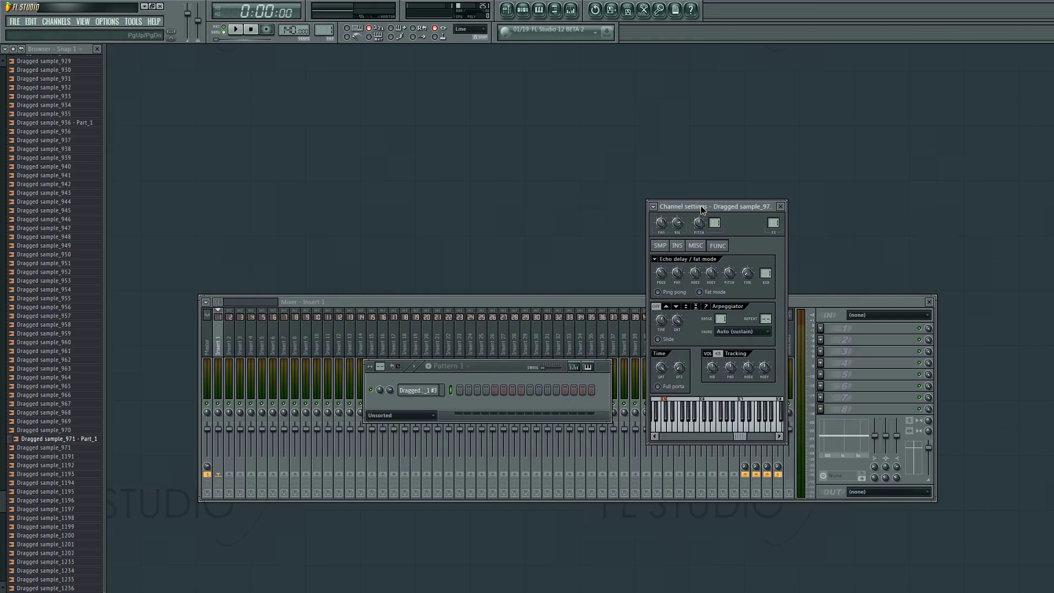